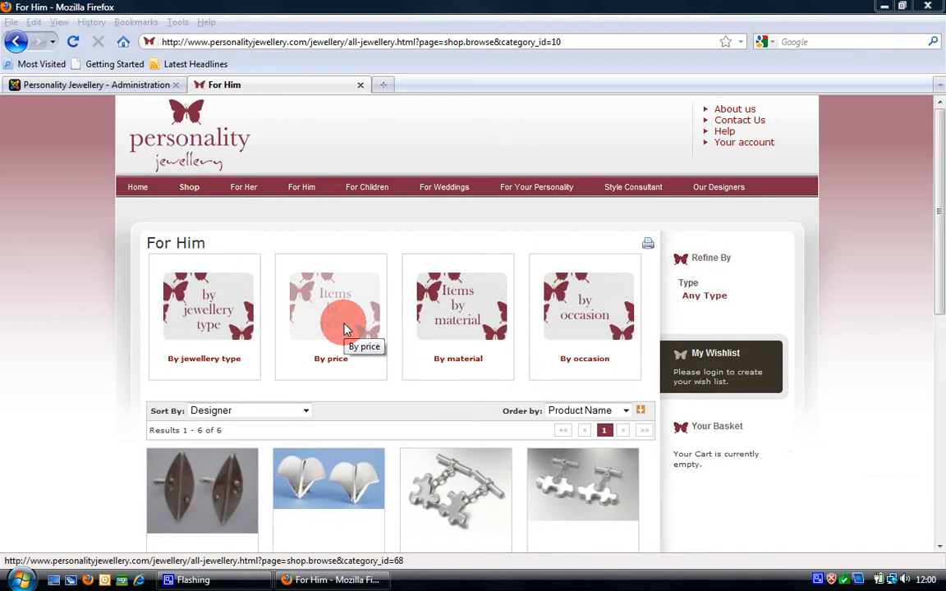
View the For Him jewellery categories by price on the storefront.
mouse_move(247, 191)
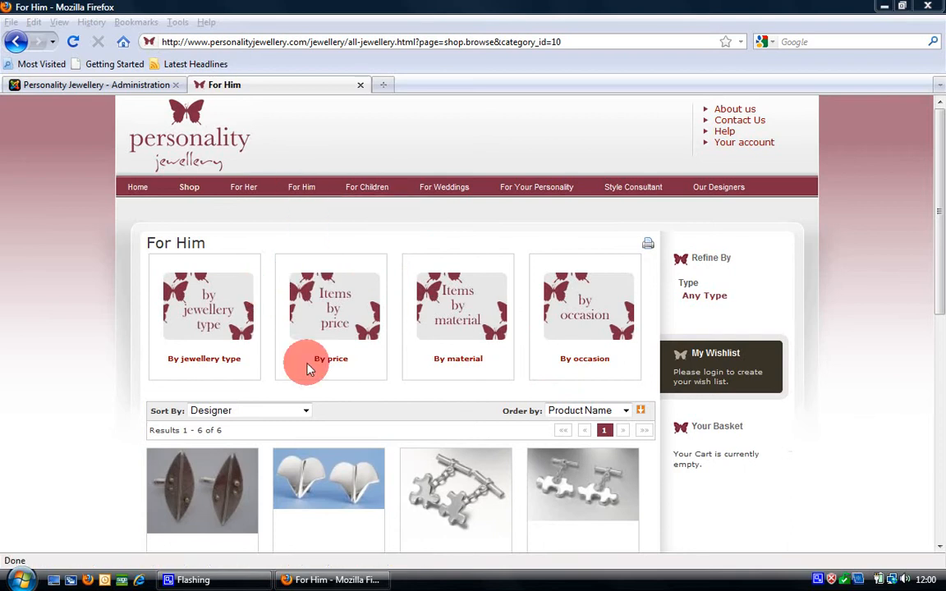
click(330, 324)
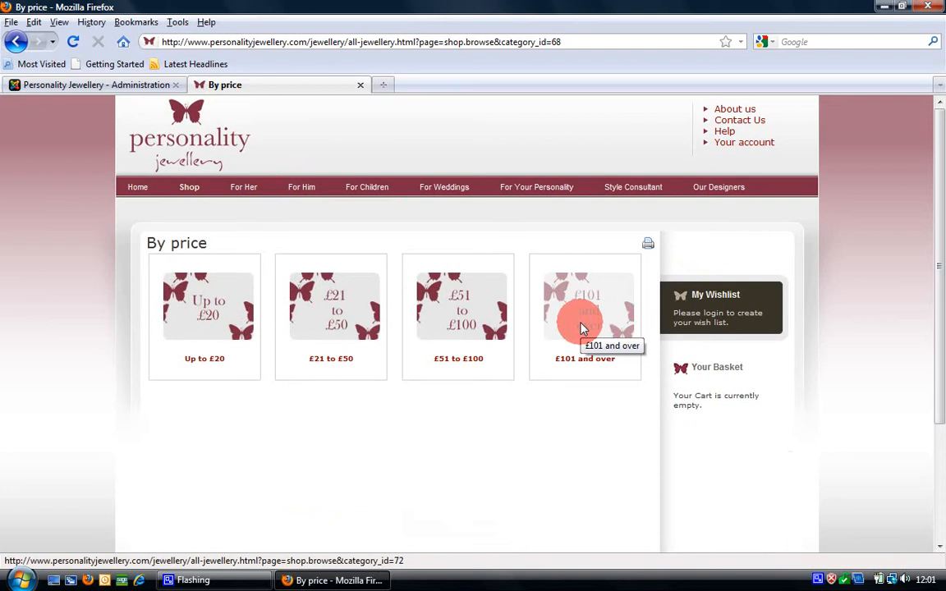
Open VirtueMart's Product Type List in the Joomla administration of the site.
click(127, 86)
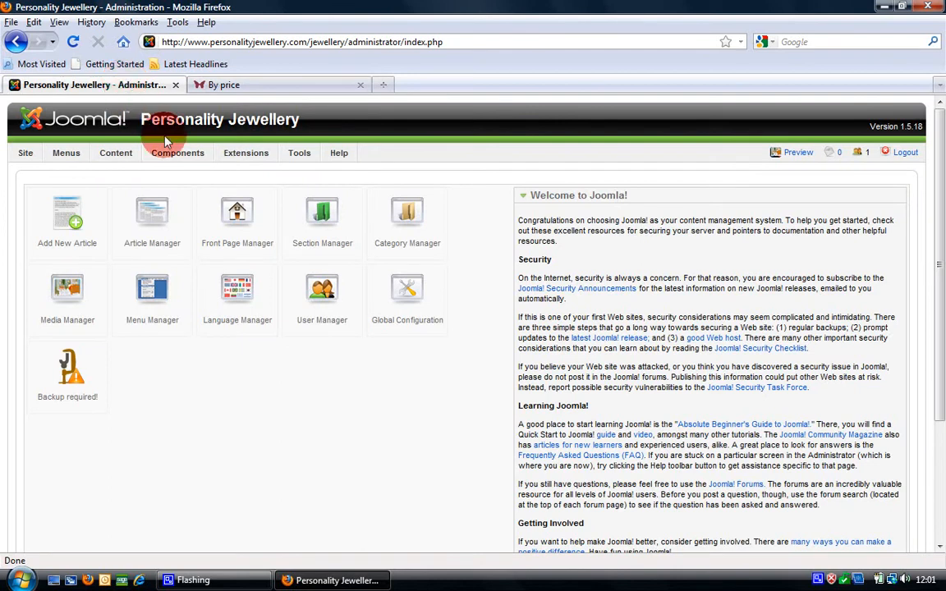
mouse_move(168, 155)
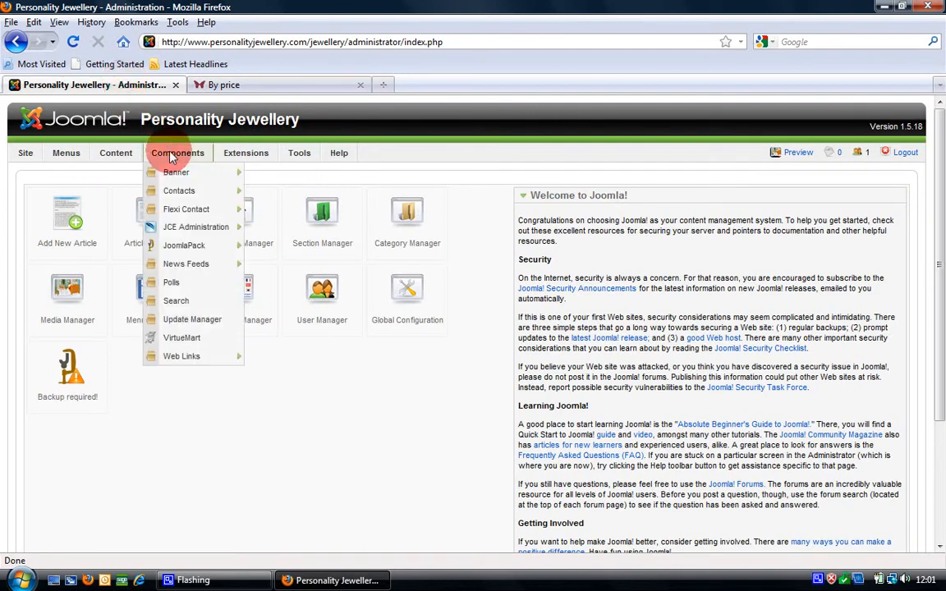
click(186, 343)
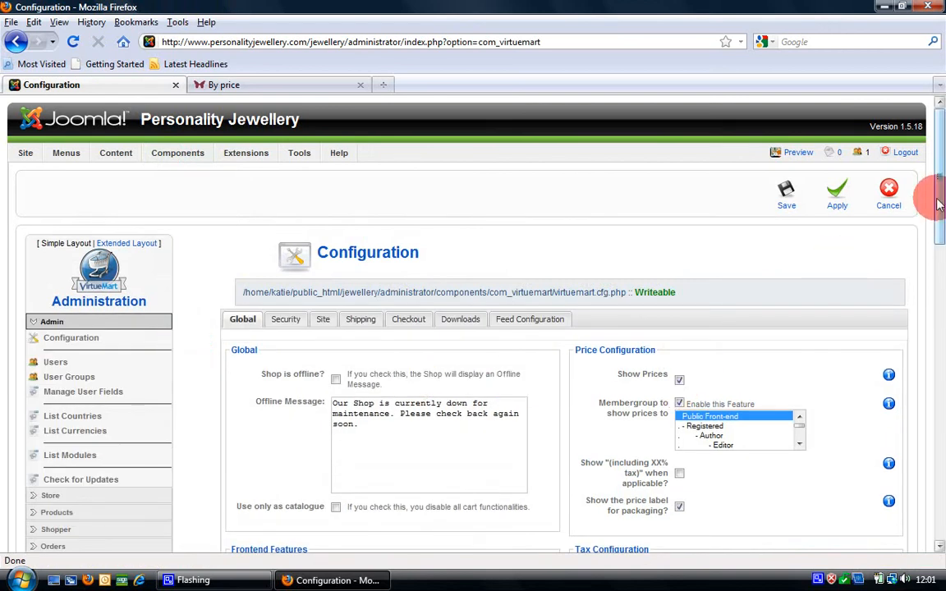
drag(940, 205, 930, 268)
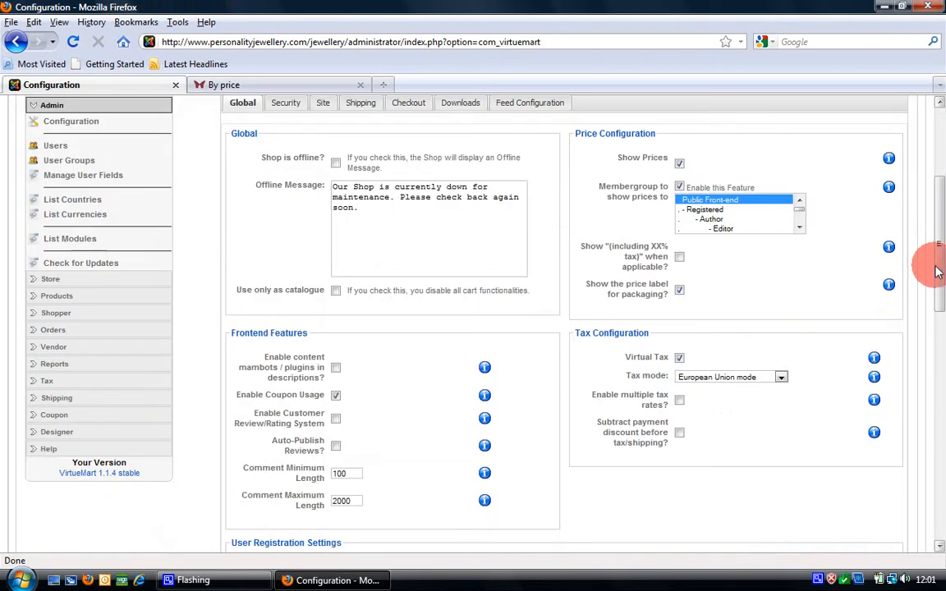
click(57, 295)
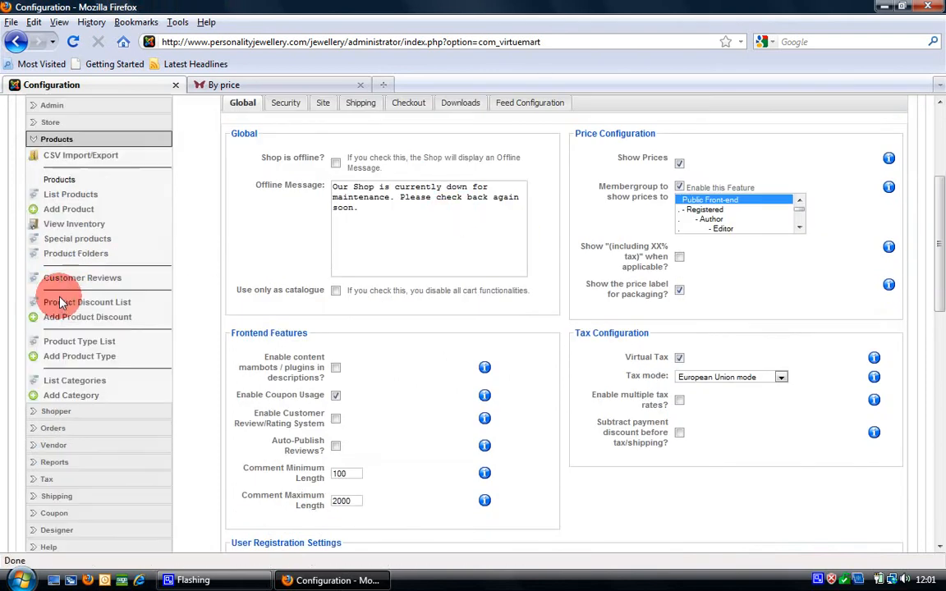
click(90, 344)
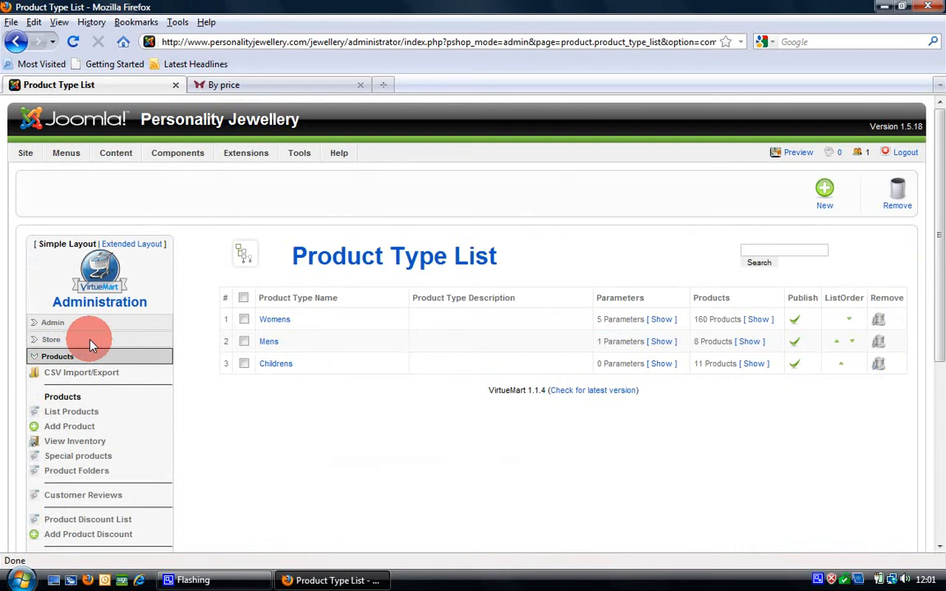
Open the parameters of the Mens product type, checking the storefront's category menu and price ranges for reference.
click(225, 86)
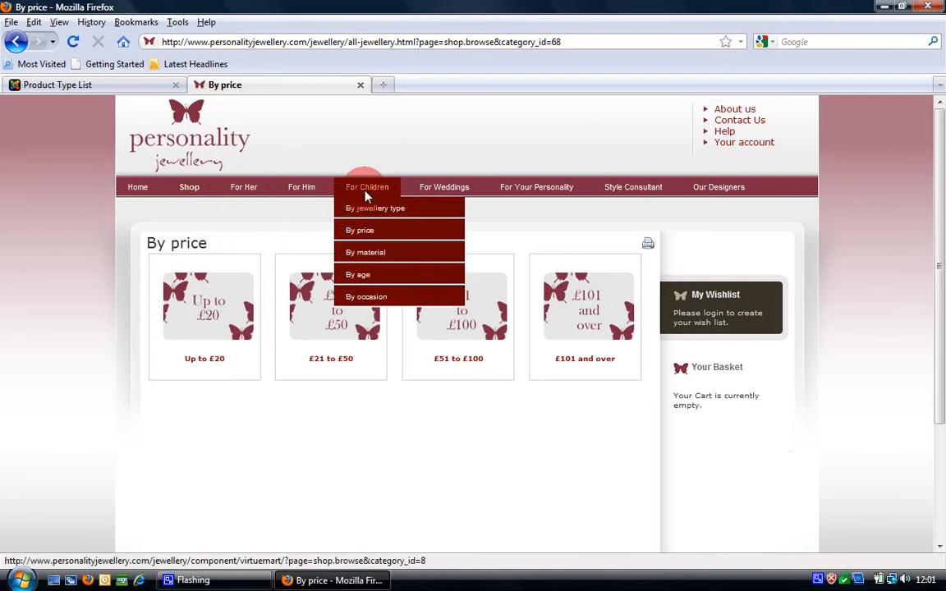
click(120, 89)
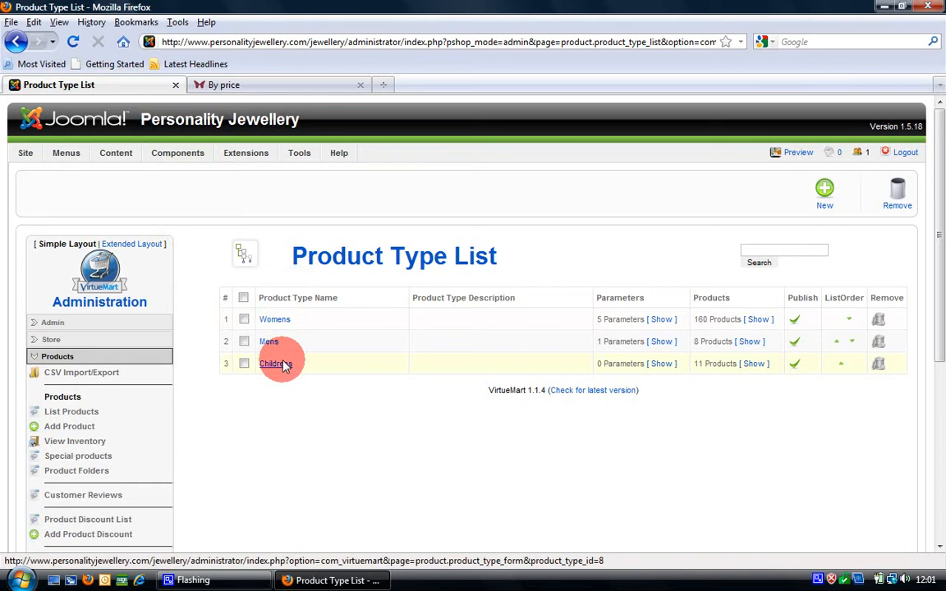
click(660, 342)
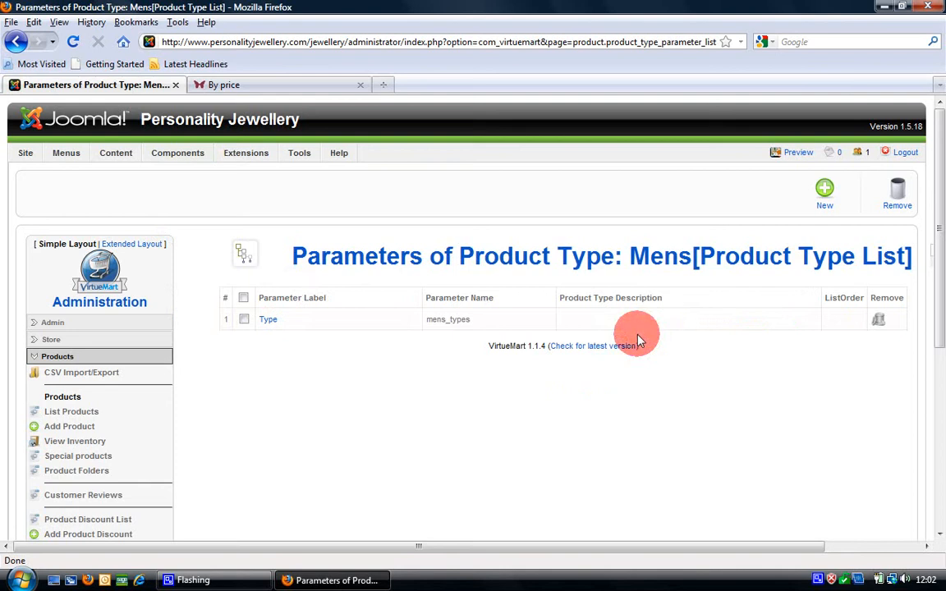
click(240, 83)
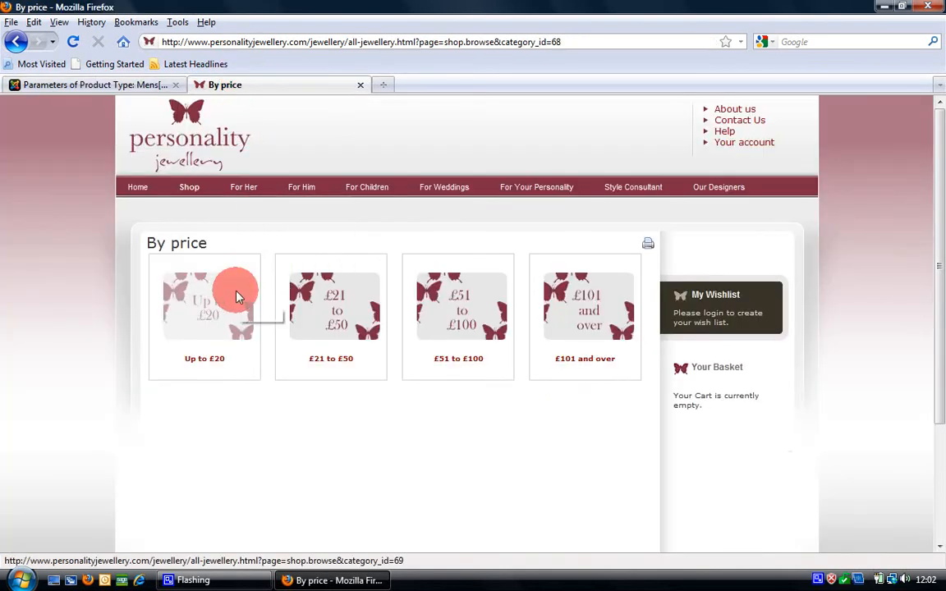
click(156, 87)
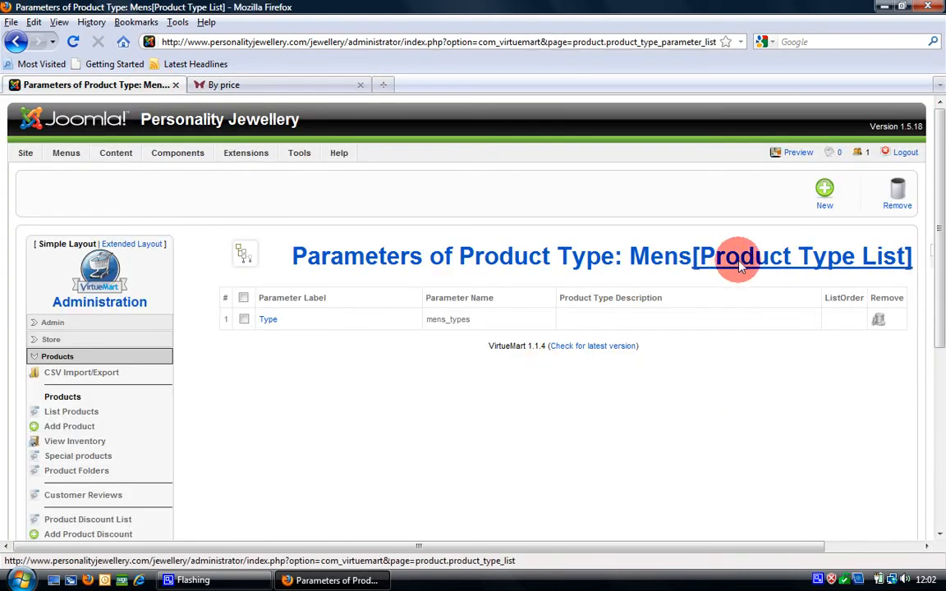
Start a new parameter for the Mens product type with the name mens-price and the label Price.
click(824, 189)
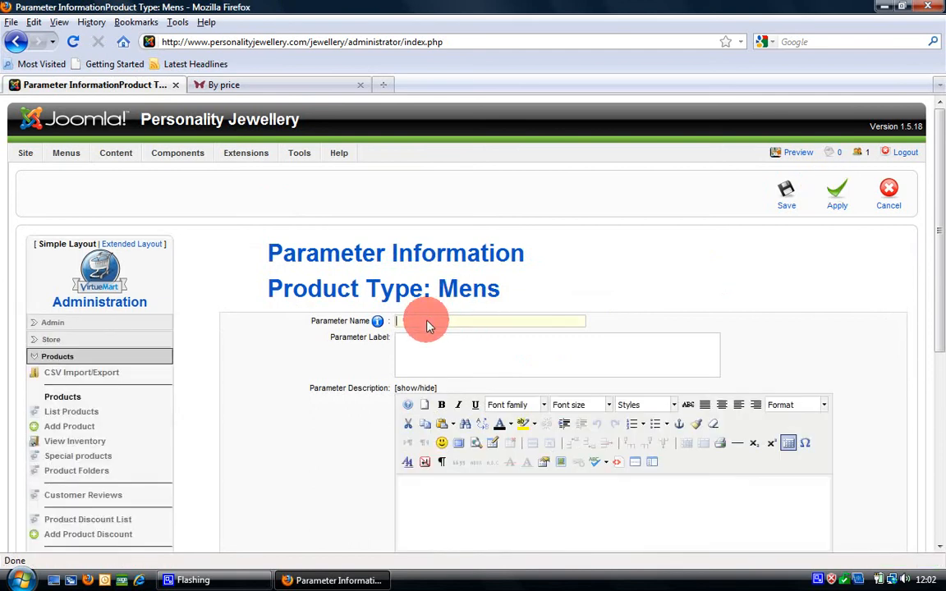
text(me)
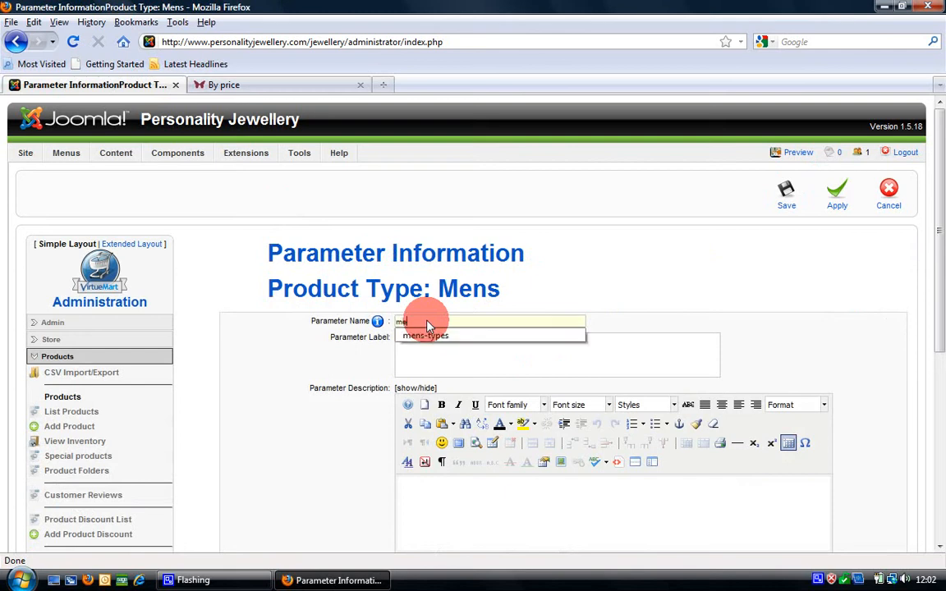
text(ns-pri)
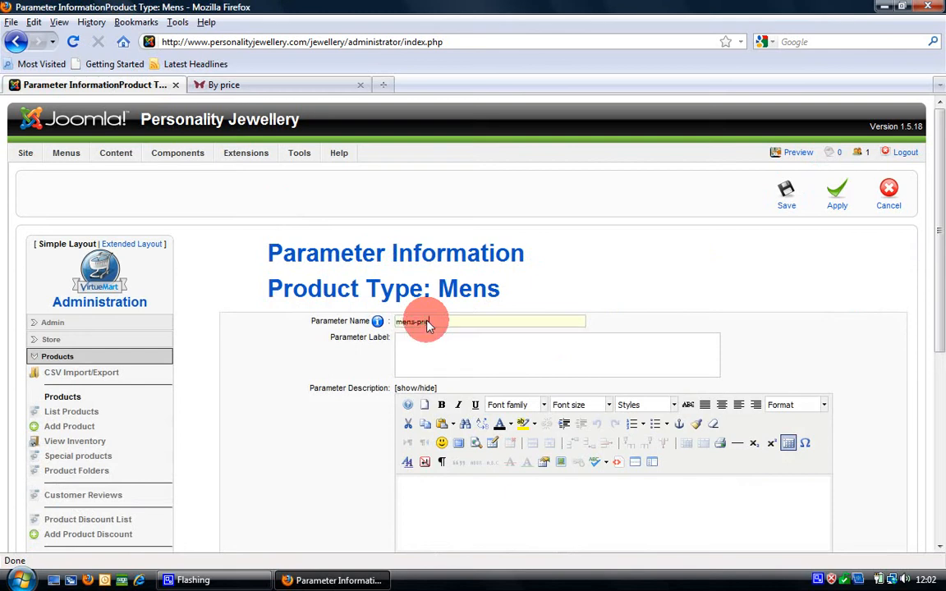
text(ce)
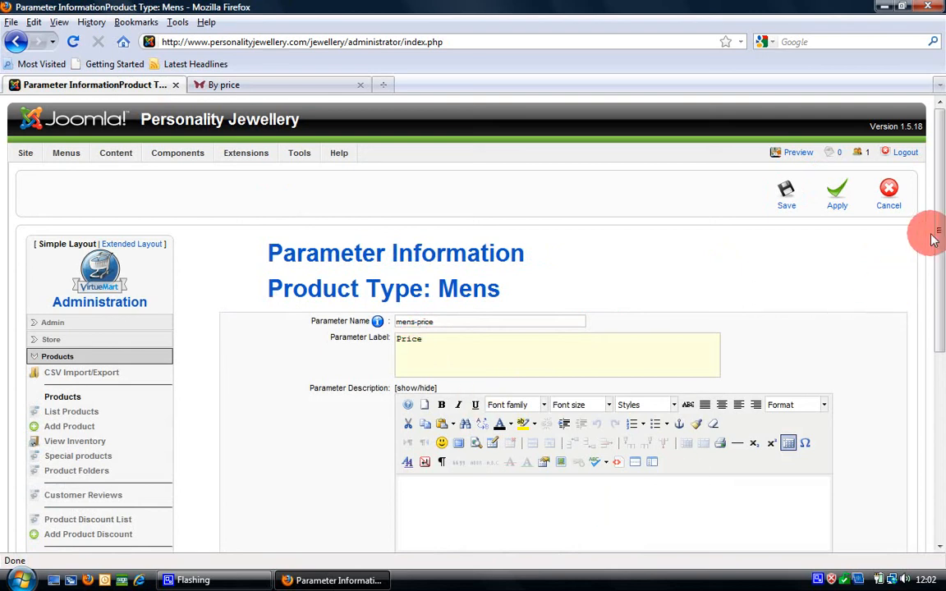
Review the available parameter types for the new mens-price parameter without changing the selection.
drag(939, 237, 908, 414)
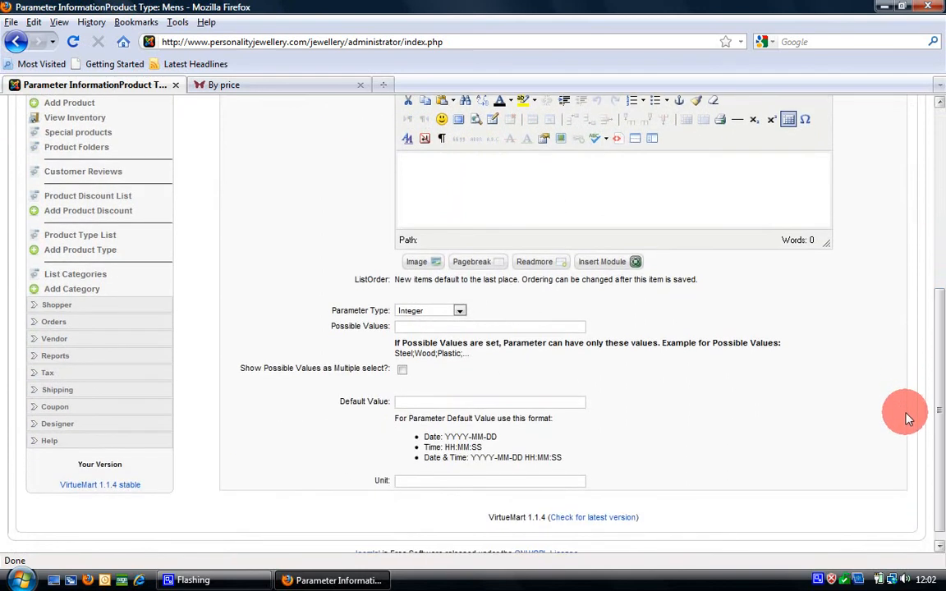
click(436, 315)
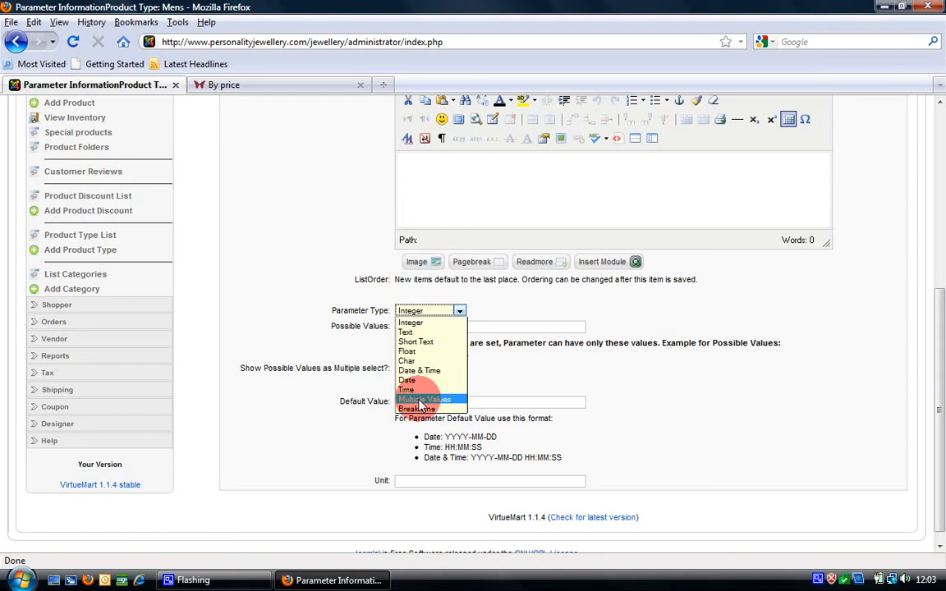
click(279, 84)
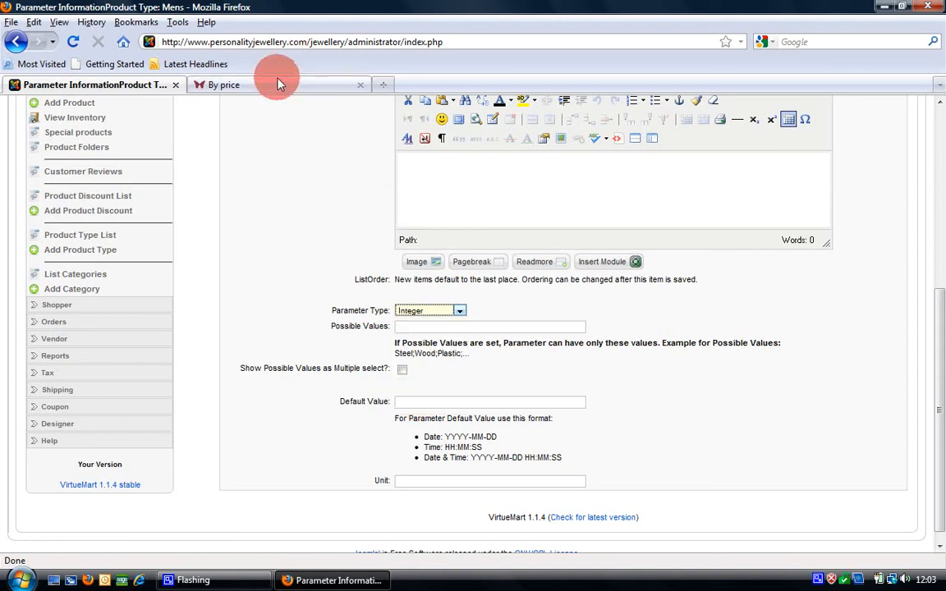
Examine the For Her product listing on the storefront, including the Abacus Bangle, and return to the parameter form.
click(271, 84)
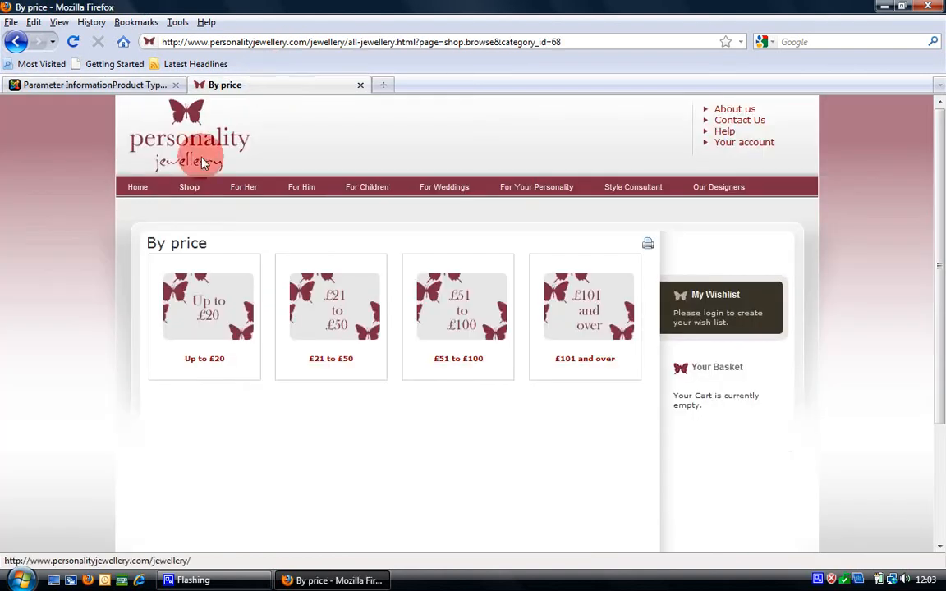
click(243, 187)
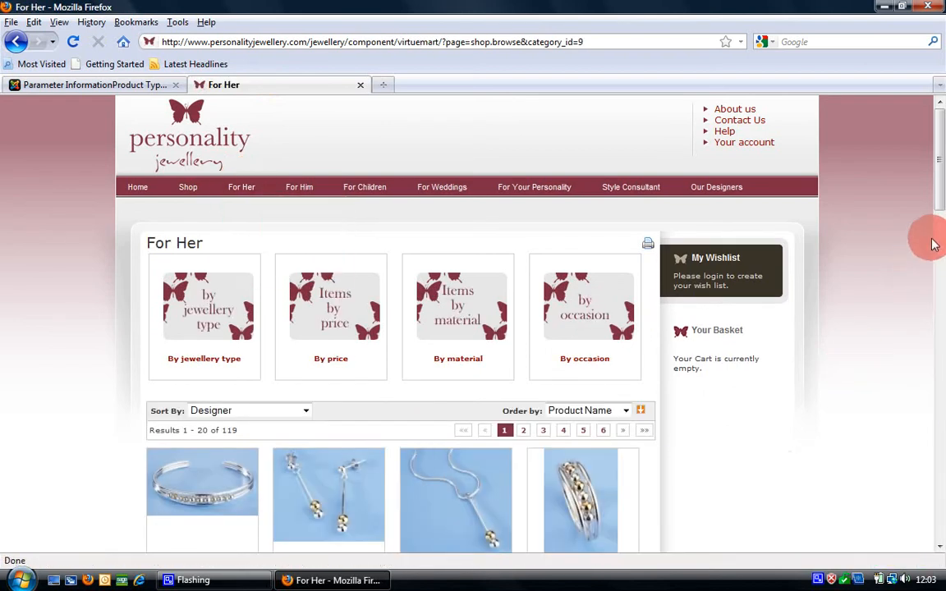
drag(942, 197, 908, 256)
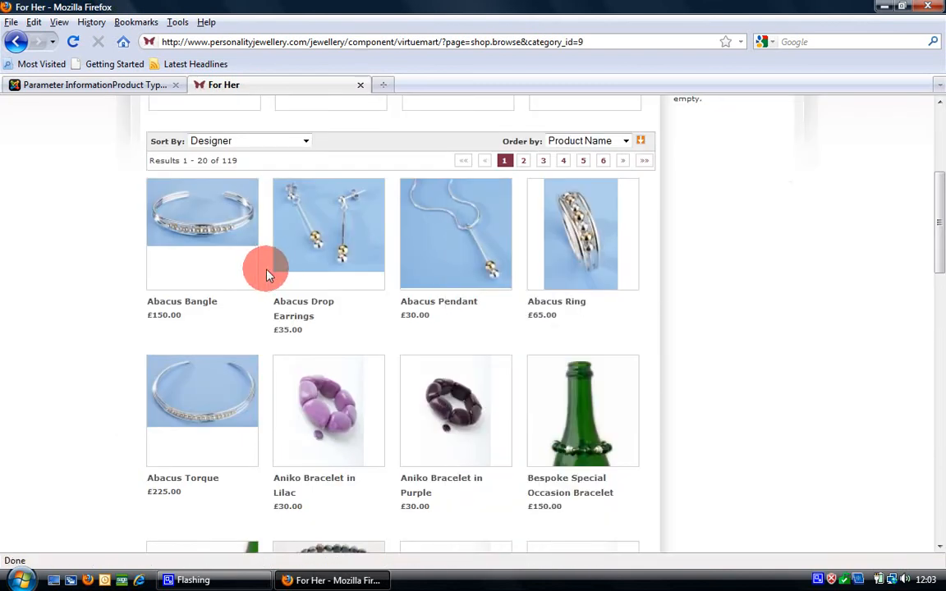
mouse_move(210, 228)
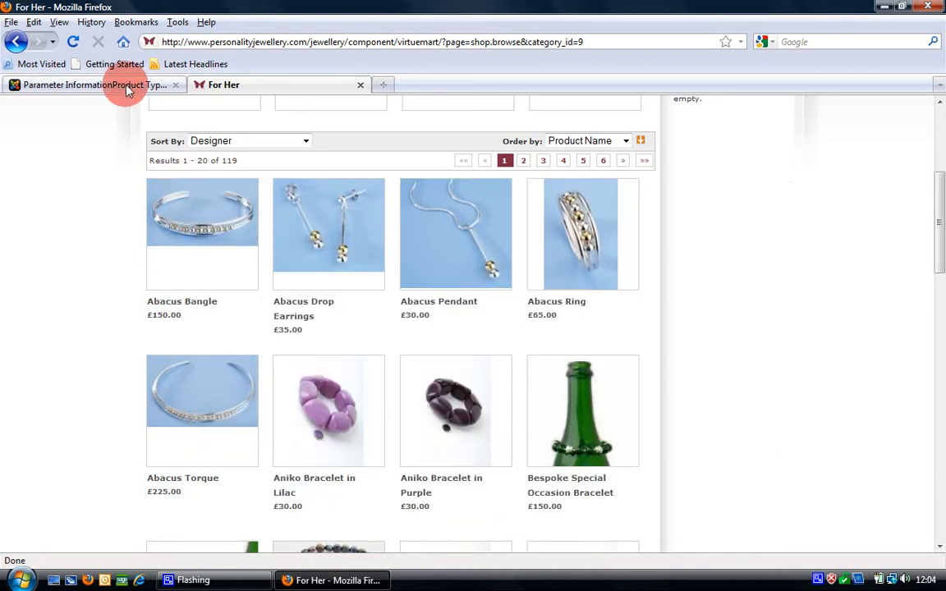
click(128, 87)
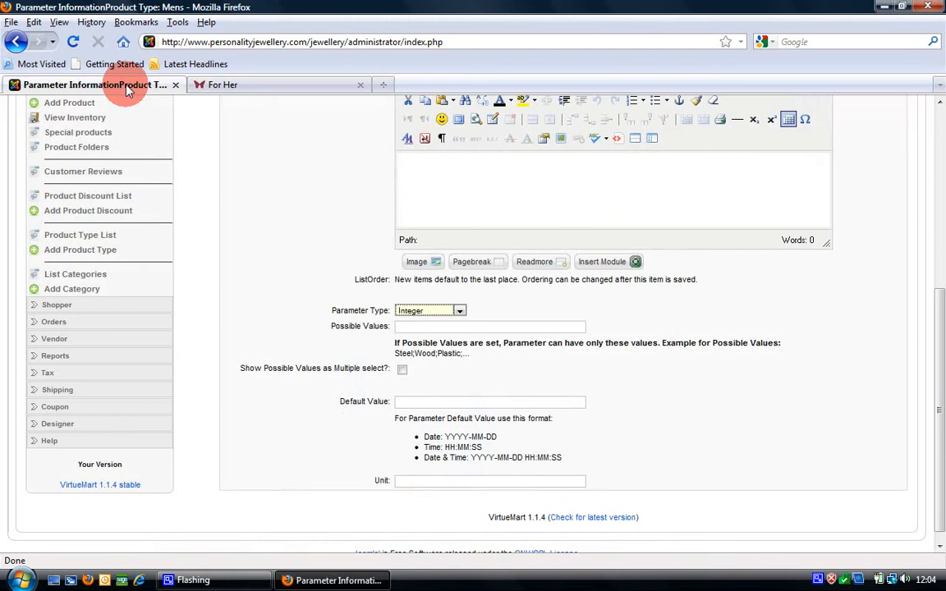
Check the For Him price ranges on the storefront and set the mens-price parameter's type to Short Text.
click(433, 313)
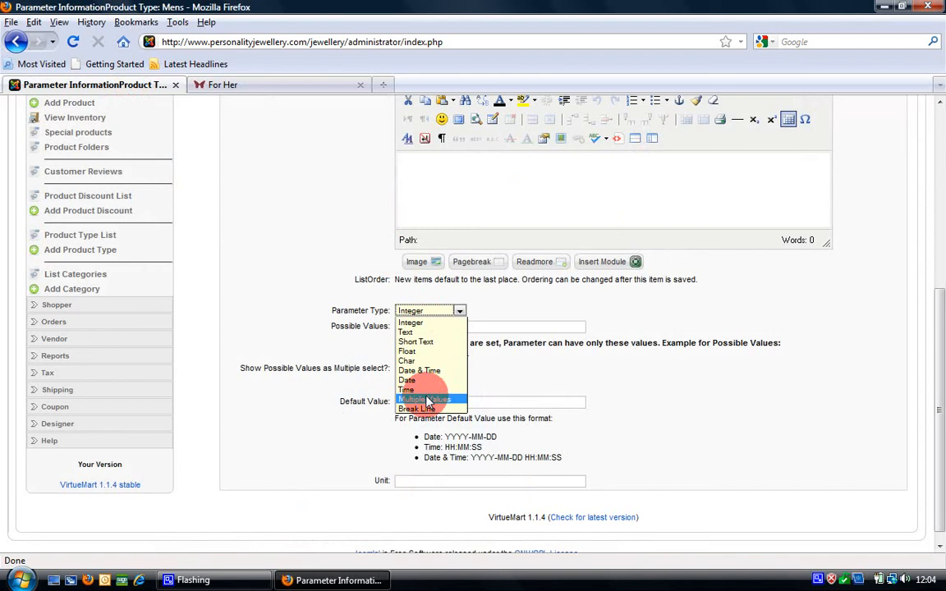
click(479, 324)
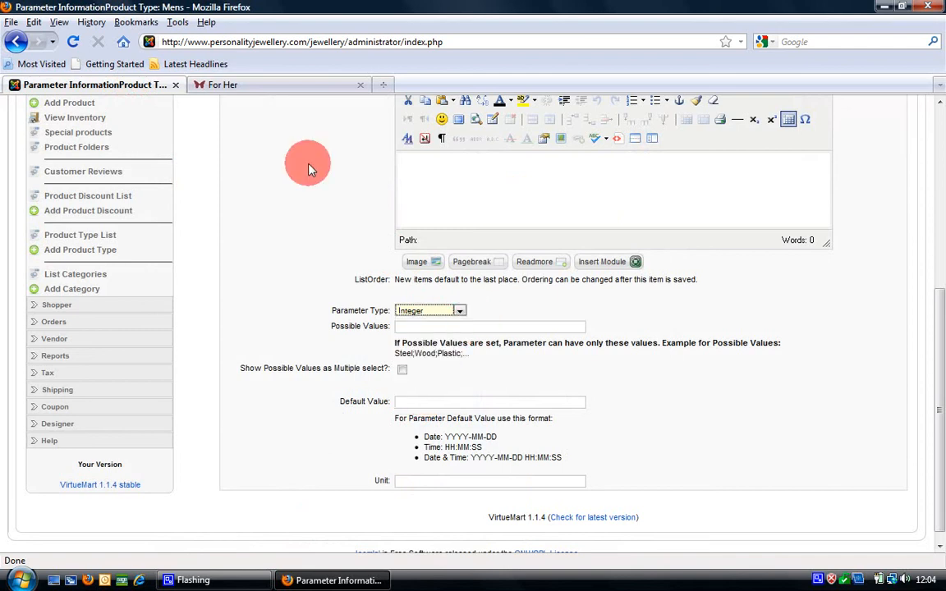
click(256, 90)
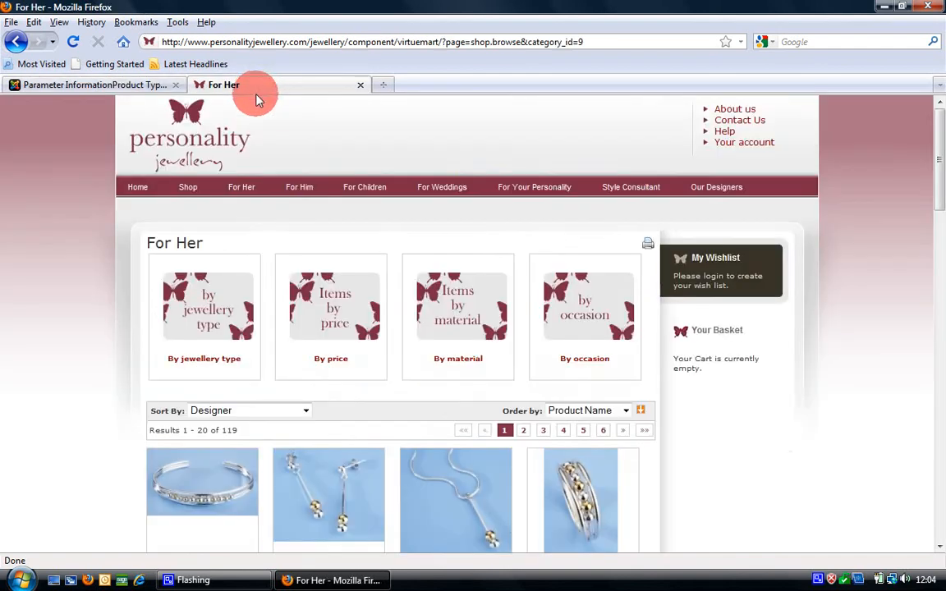
mouse_move(283, 185)
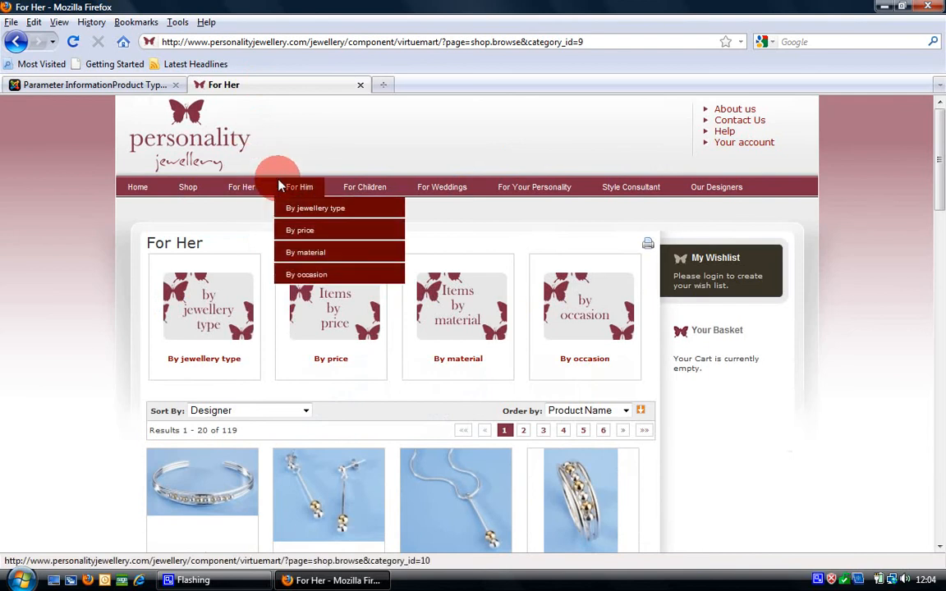
click(320, 231)
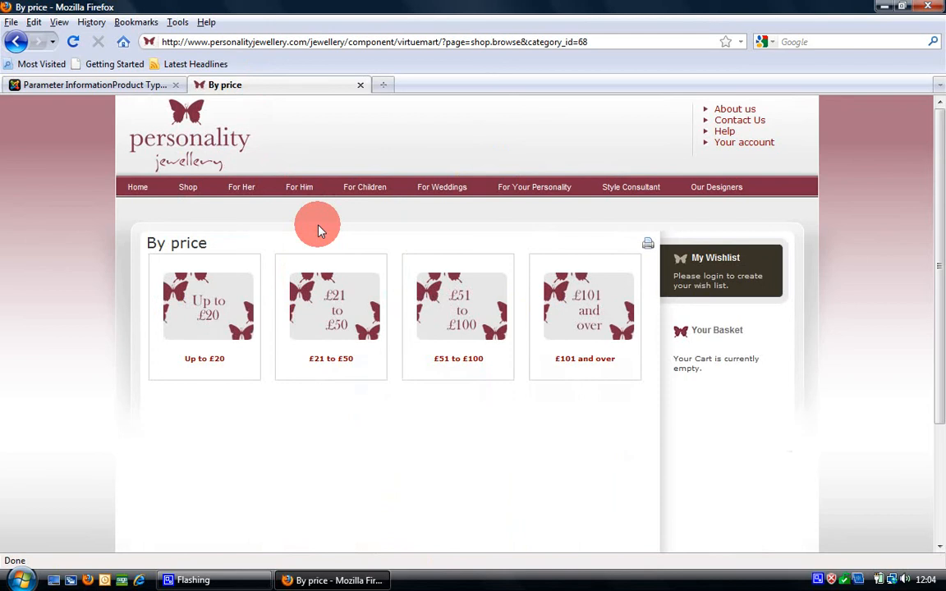
click(128, 85)
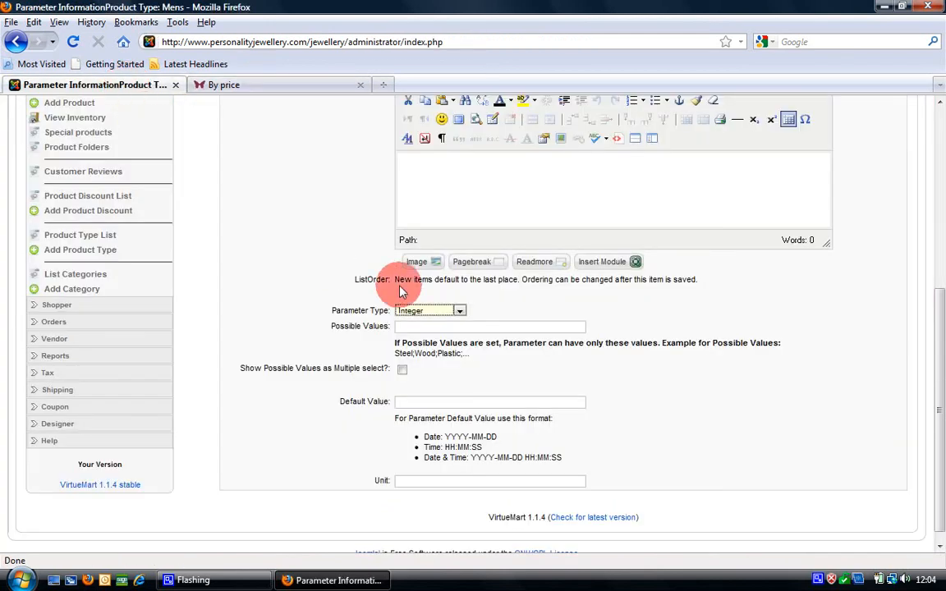
click(443, 311)
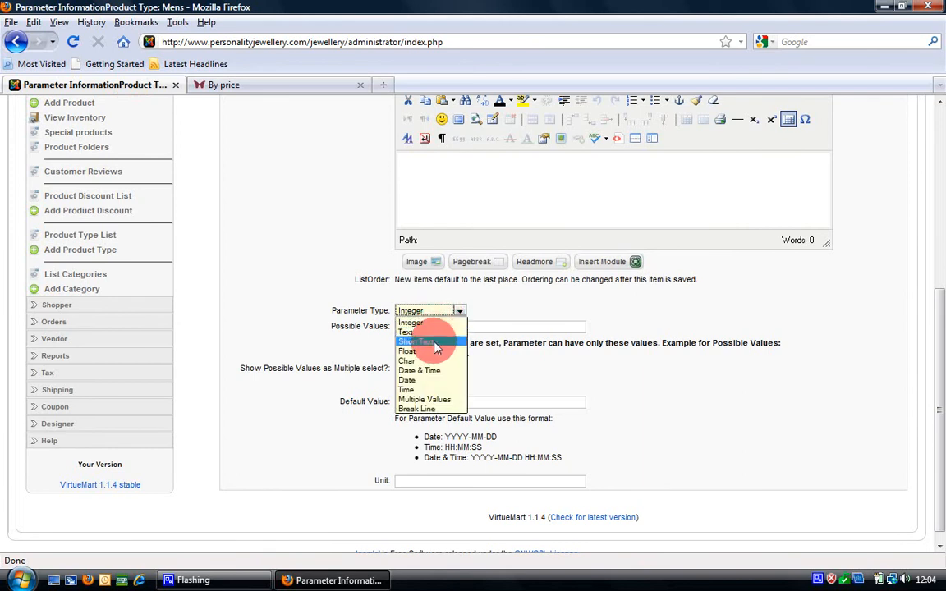
click(431, 342)
Set the parameter's possible values to "Up to £20;£21 to £50;", checking the price ranges on the storefront's By price page.
click(422, 329)
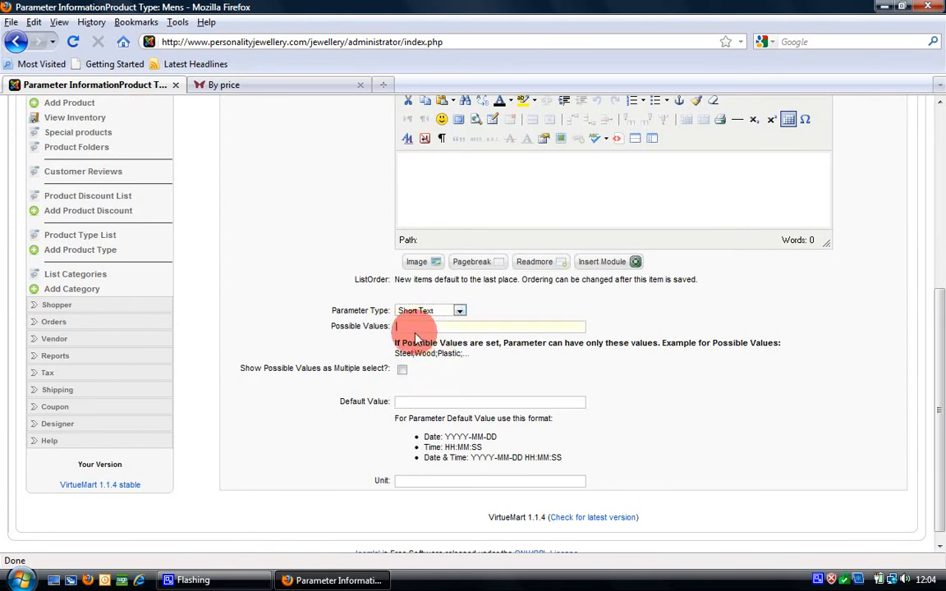
click(247, 92)
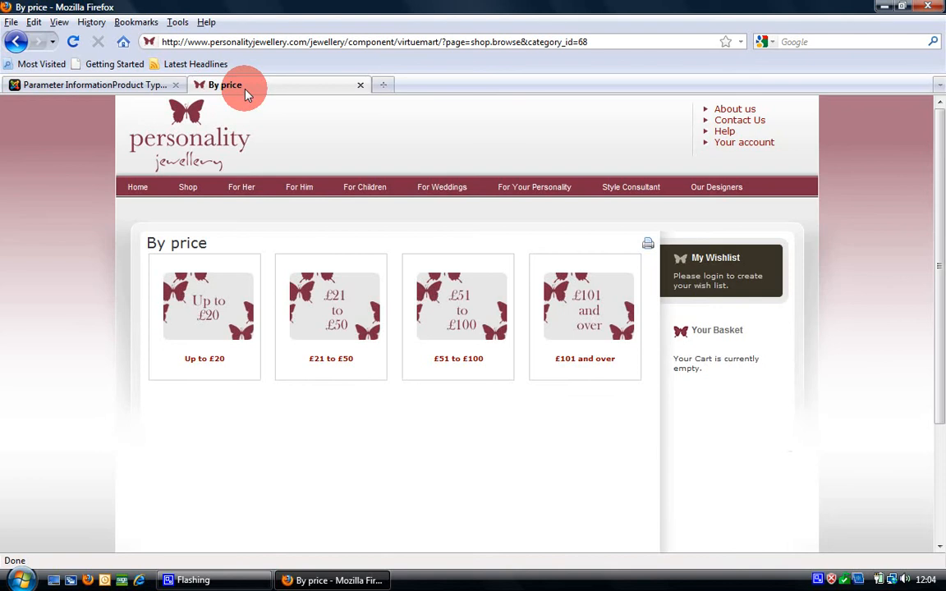
click(140, 89)
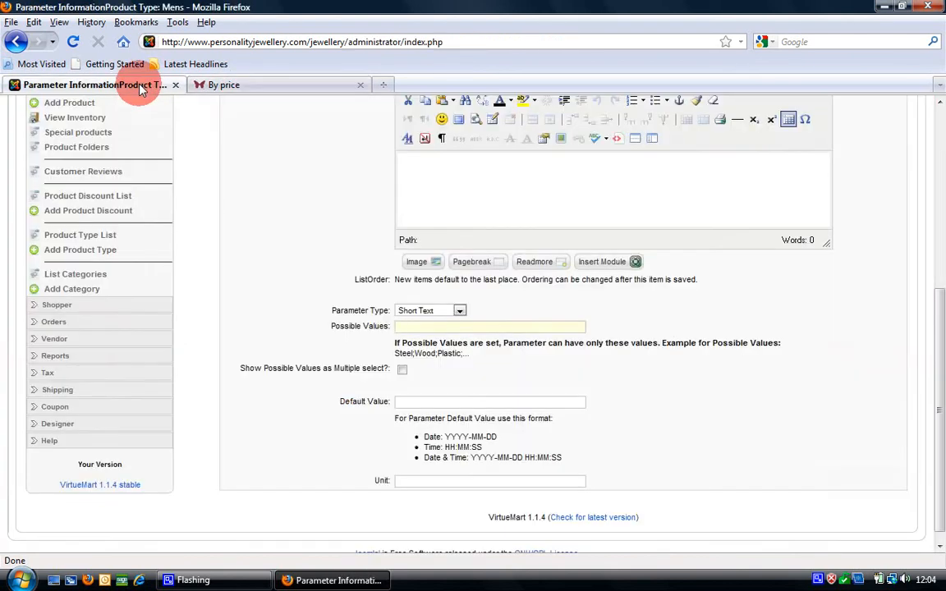
key(Down)
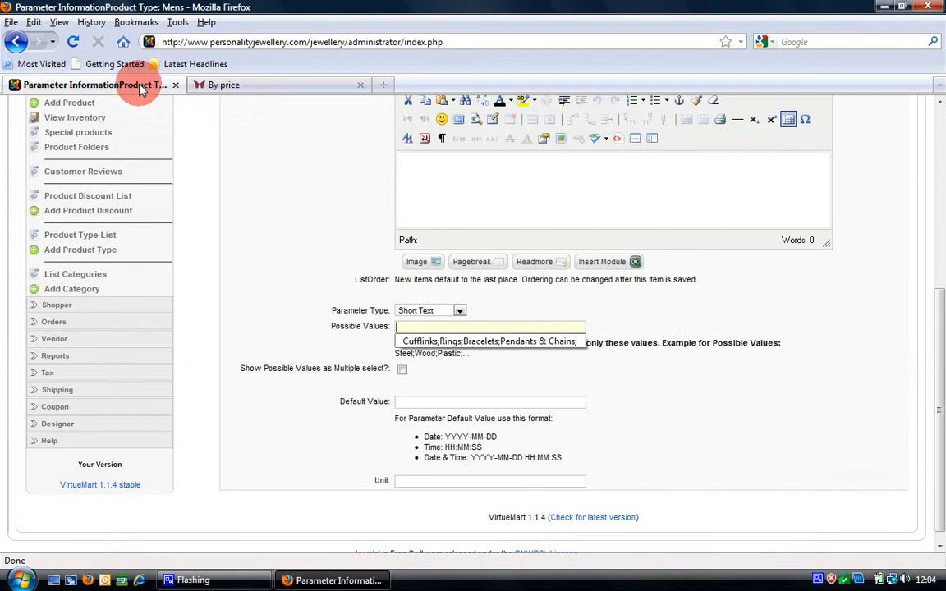
click(419, 329)
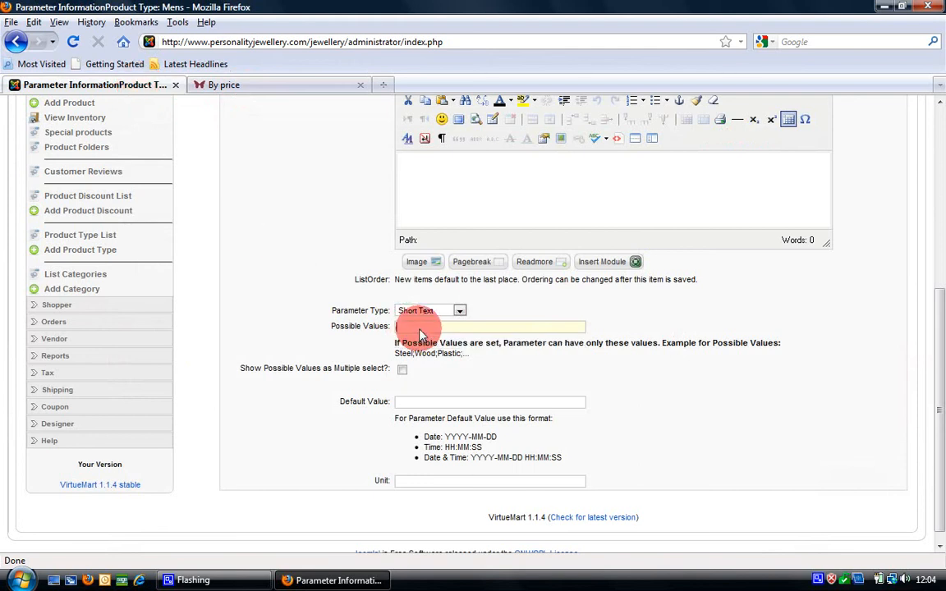
text(Up to £20;)
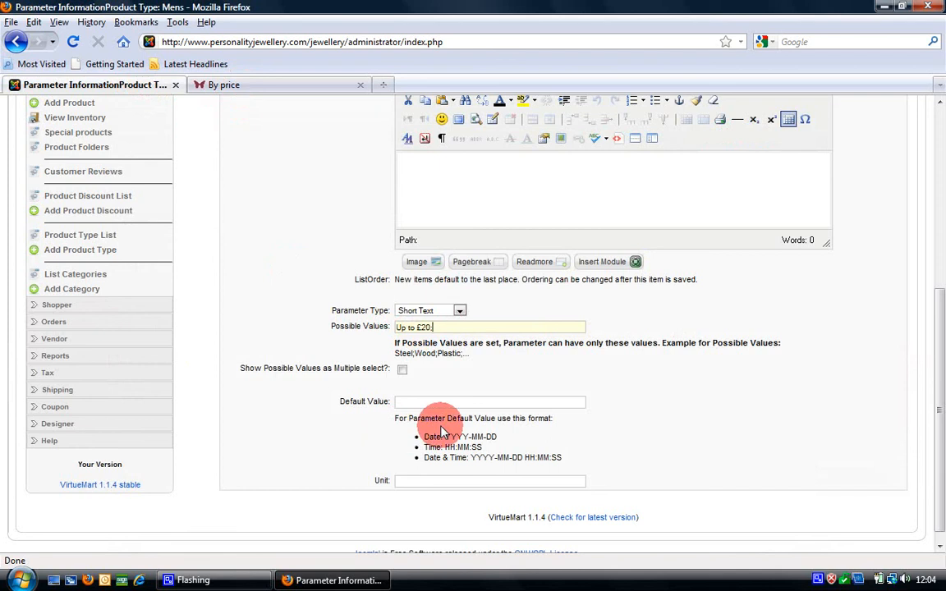
text(£21 to £)
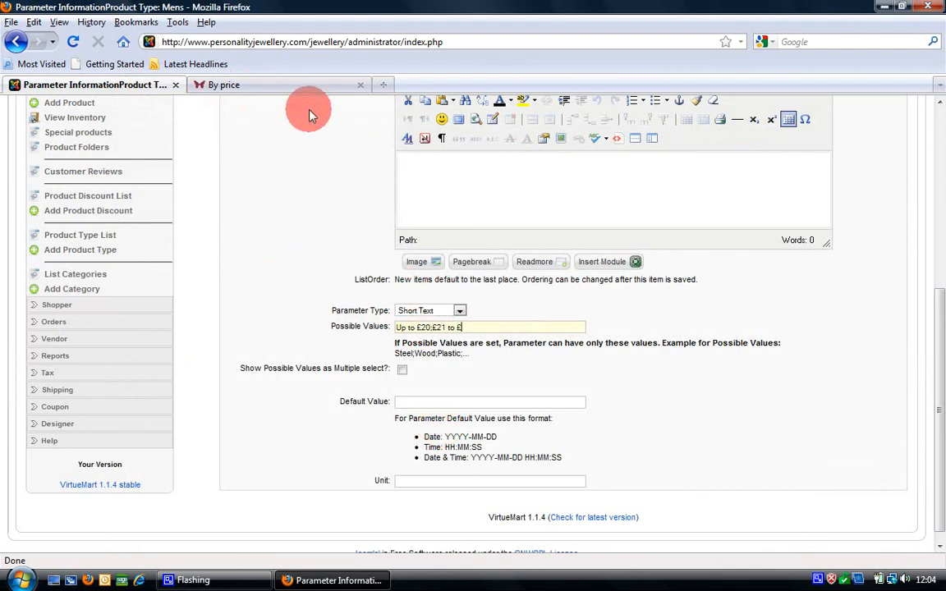
click(299, 87)
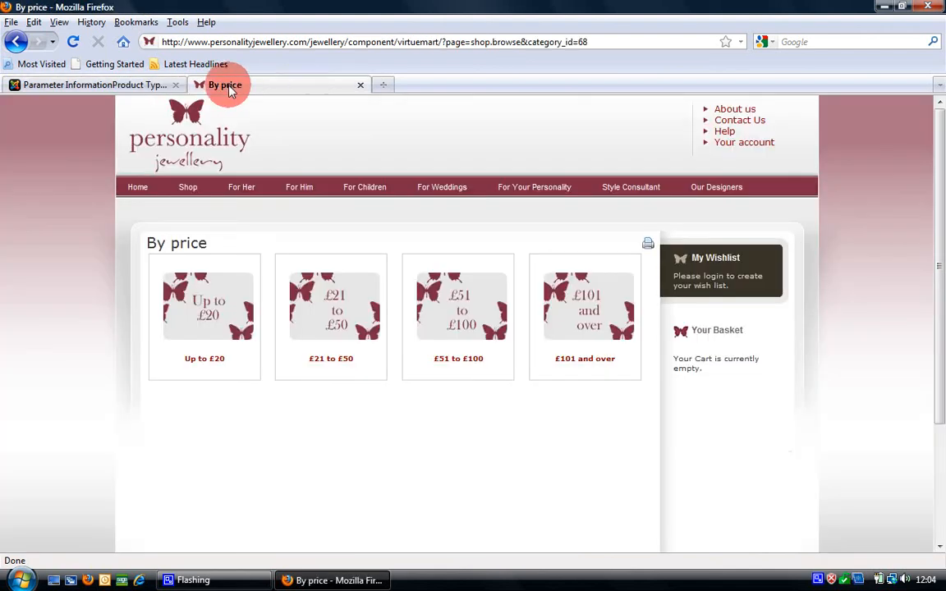
click(154, 82)
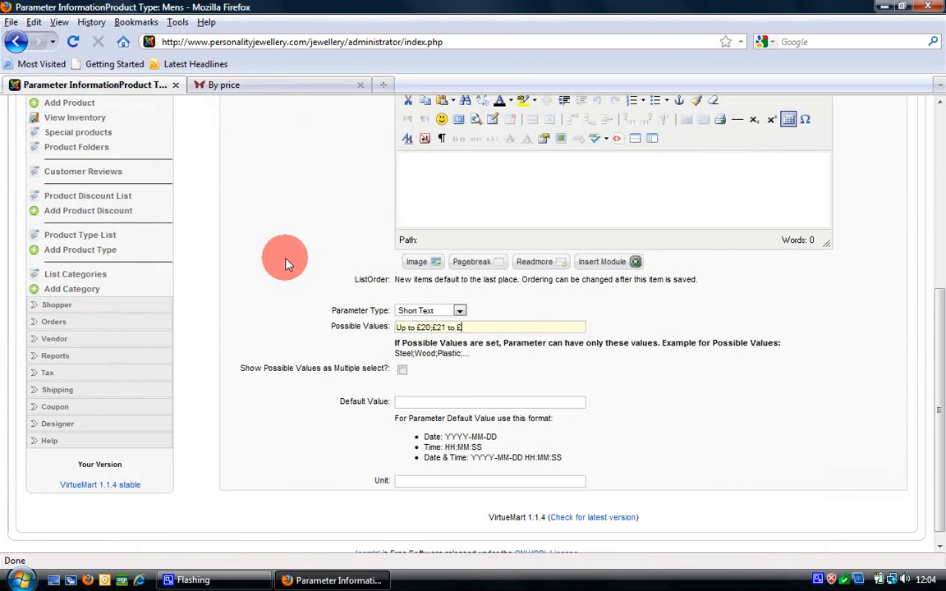
text(50;)
Save the mens-price parameter with the Short Text type and multiple select off.
click(415, 312)
click(415, 341)
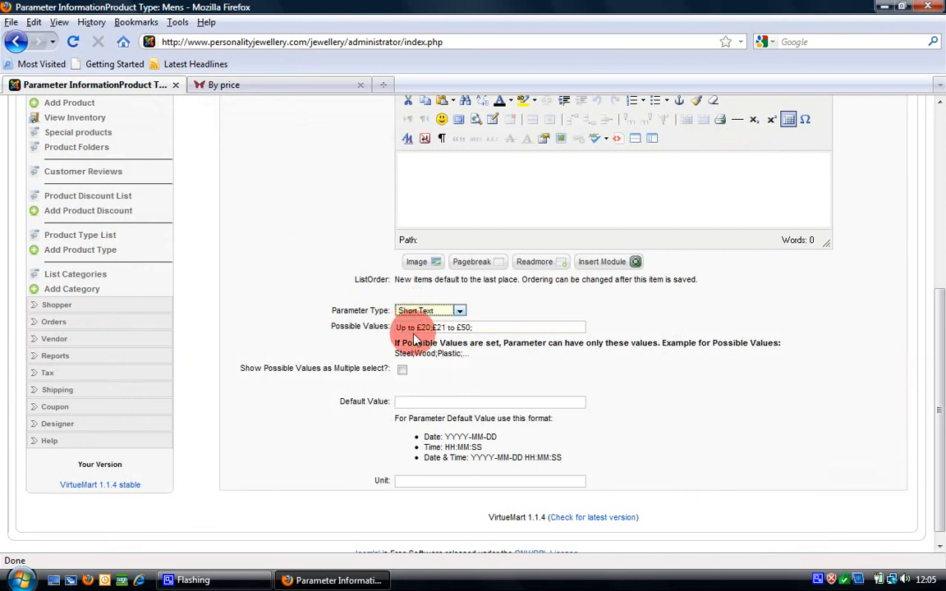
click(402, 371)
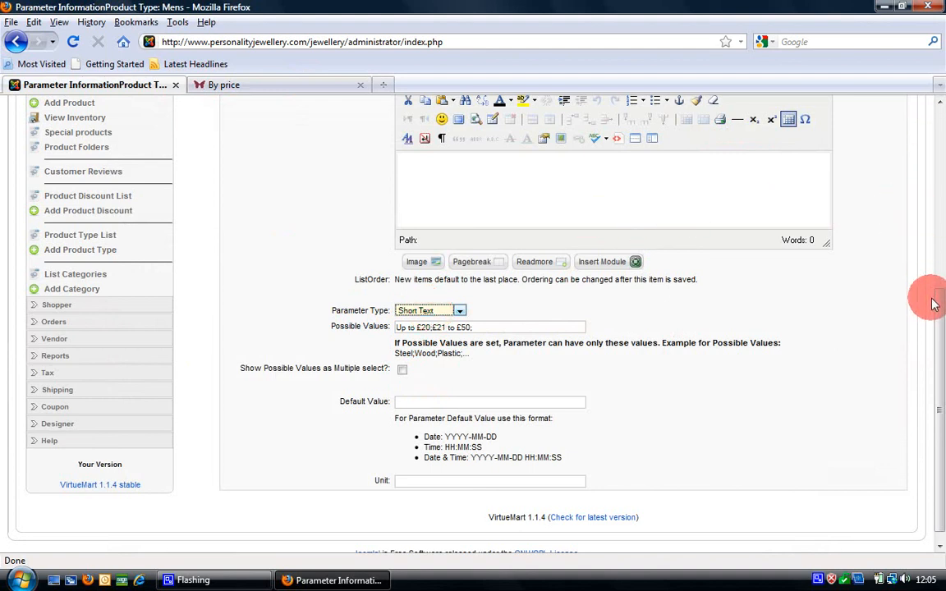
click(940, 150)
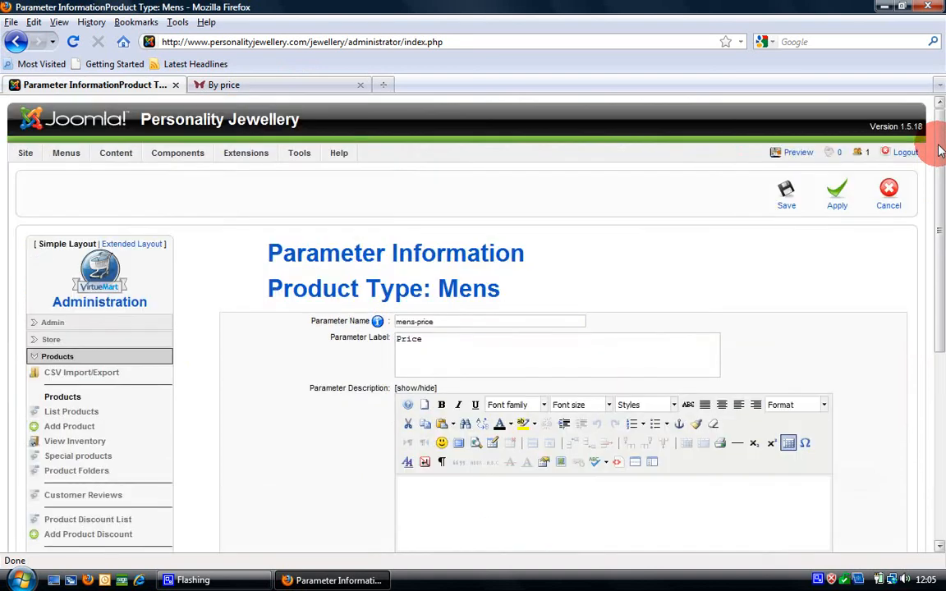
click(790, 200)
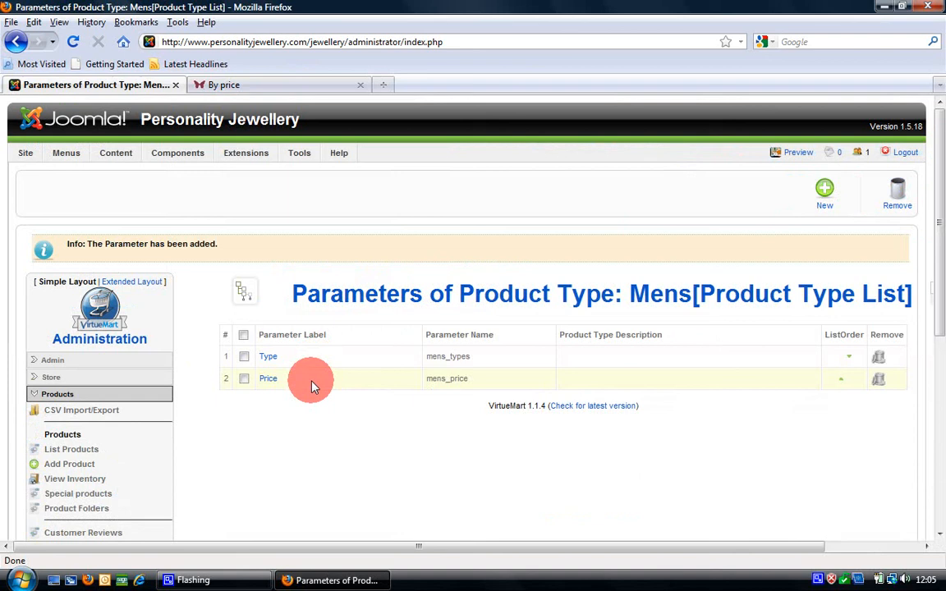
Review the For Her browsing options on the storefront, such as by material and by occasion, and return to the Mens parameter list.
click(251, 80)
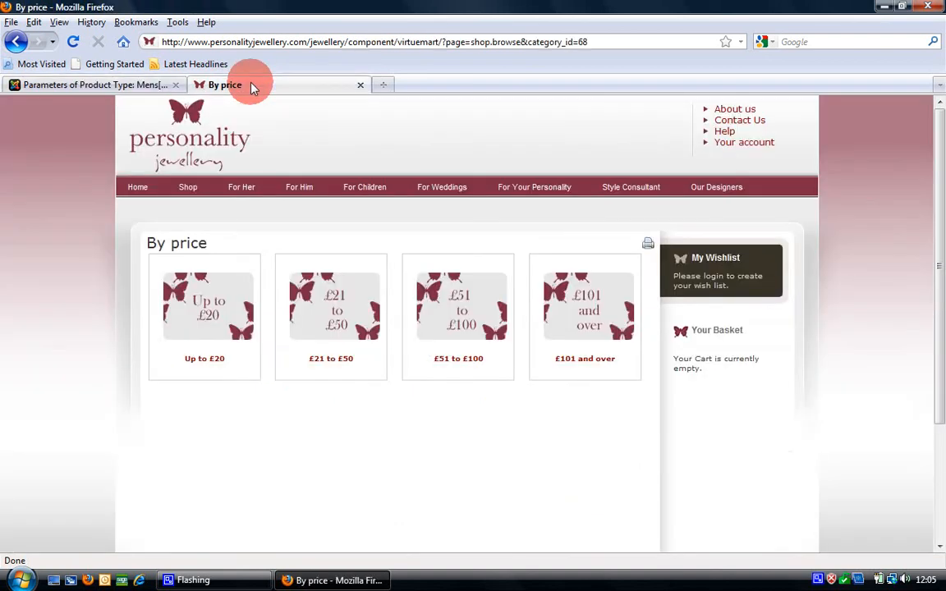
mouse_move(230, 281)
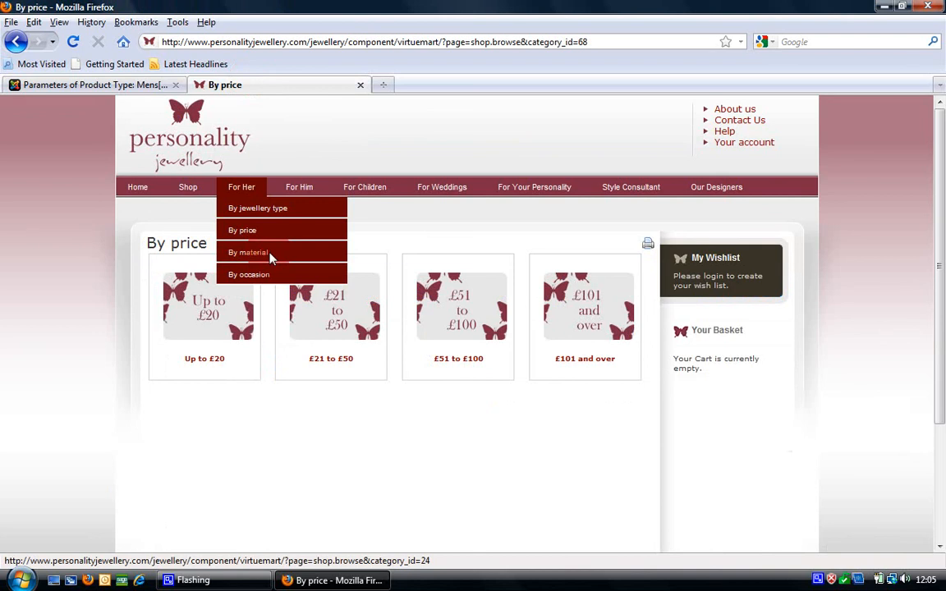
click(263, 275)
click(129, 87)
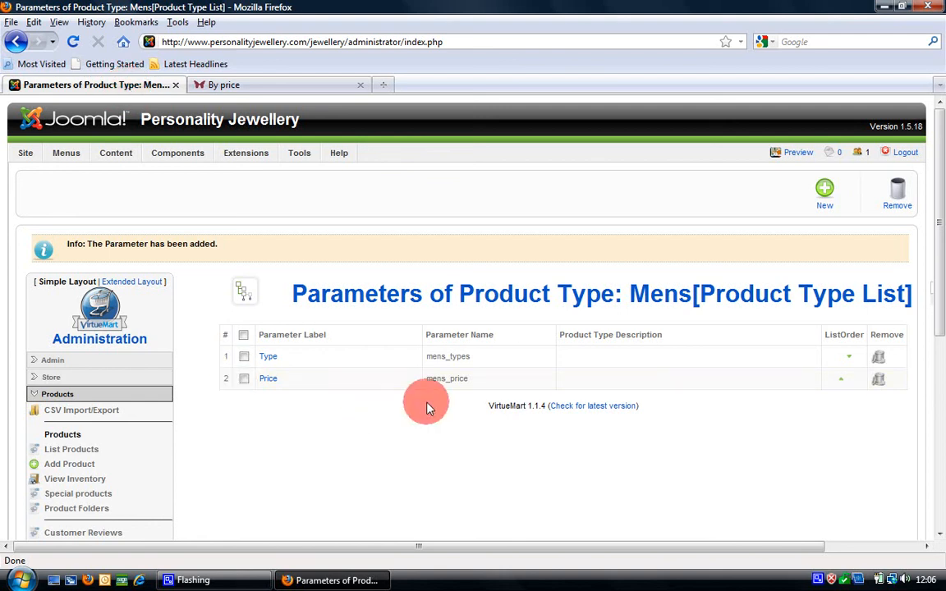
click(824, 579)
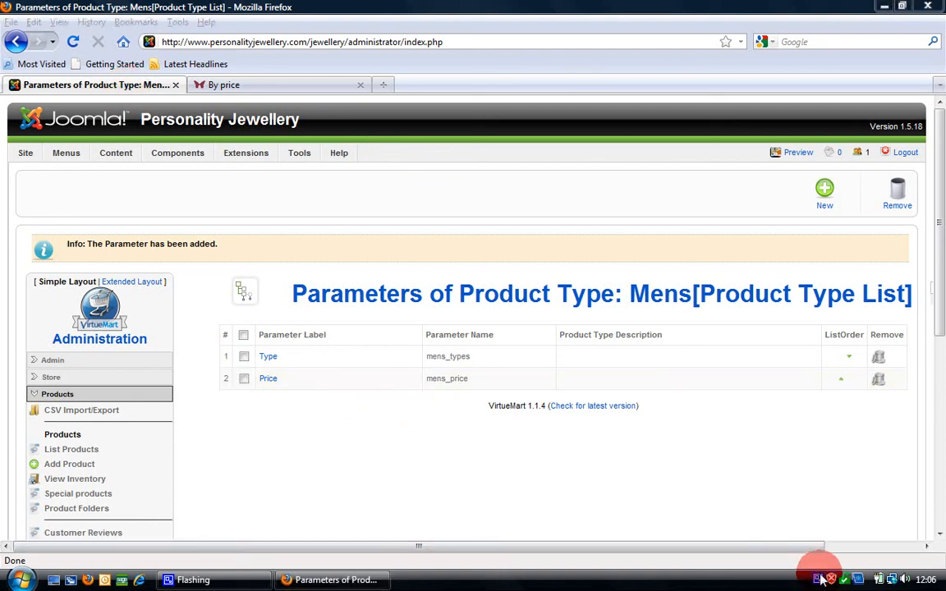